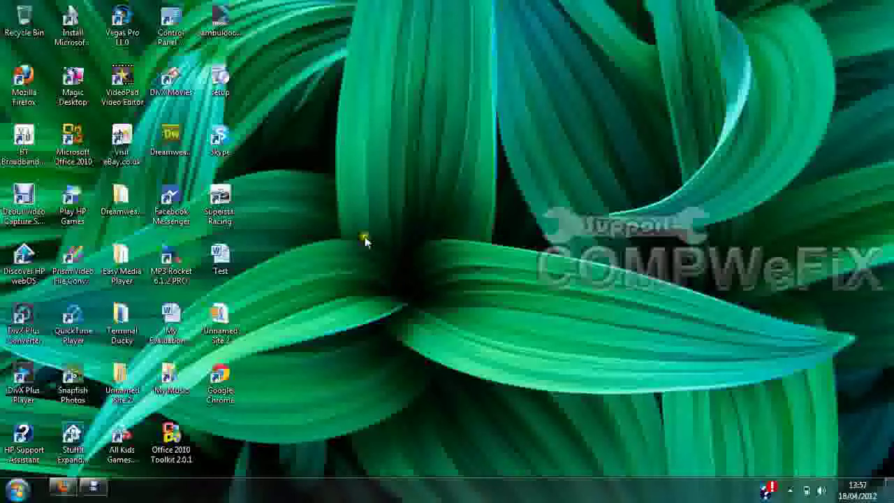
# Start Microsoft Access 2010 and open the recent database Database2.accdb.
pyautogui.click(28, 485)
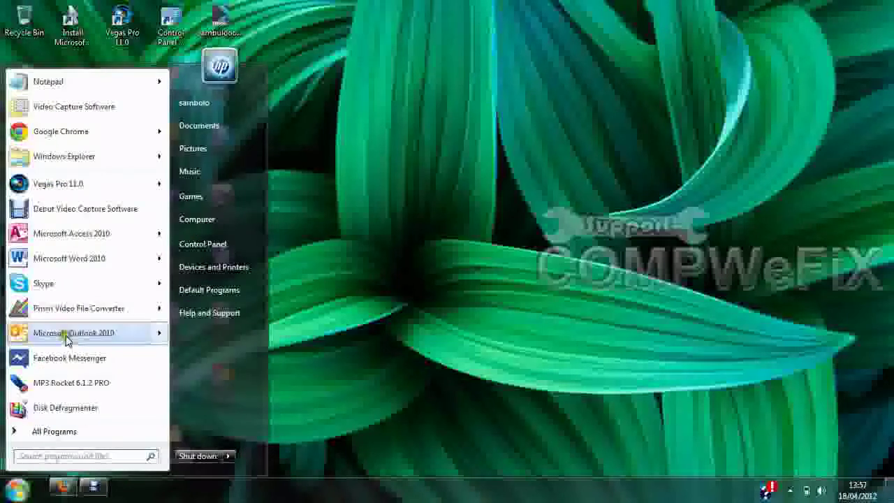
pyautogui.click(94, 240)
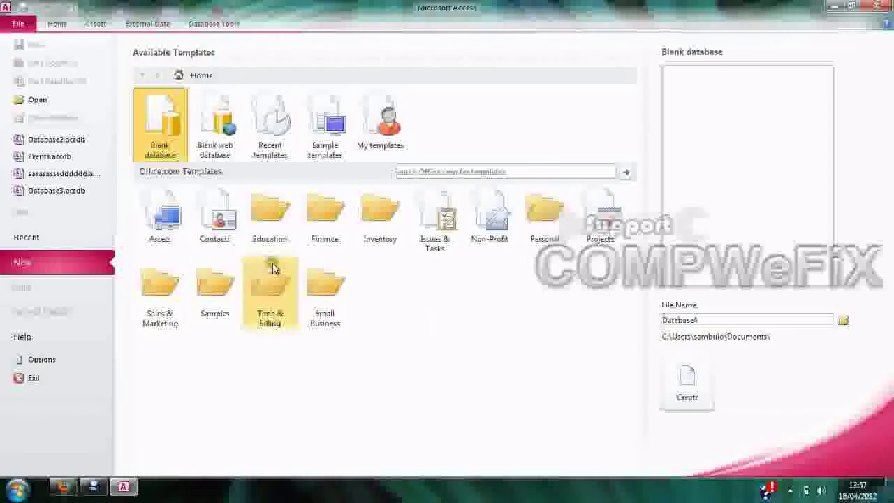
pyautogui.click(60, 140)
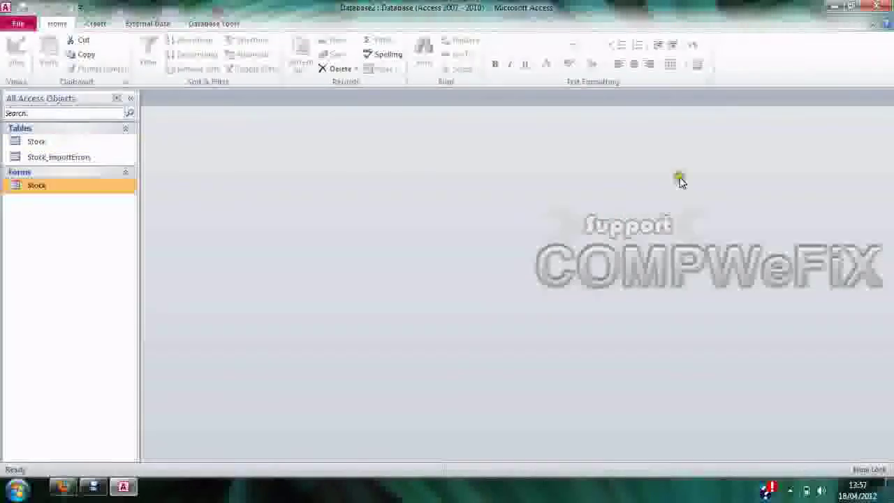
# Open the Stock form and the Stock table, and look through the table's records.
pyautogui.doubleClick(42, 186)
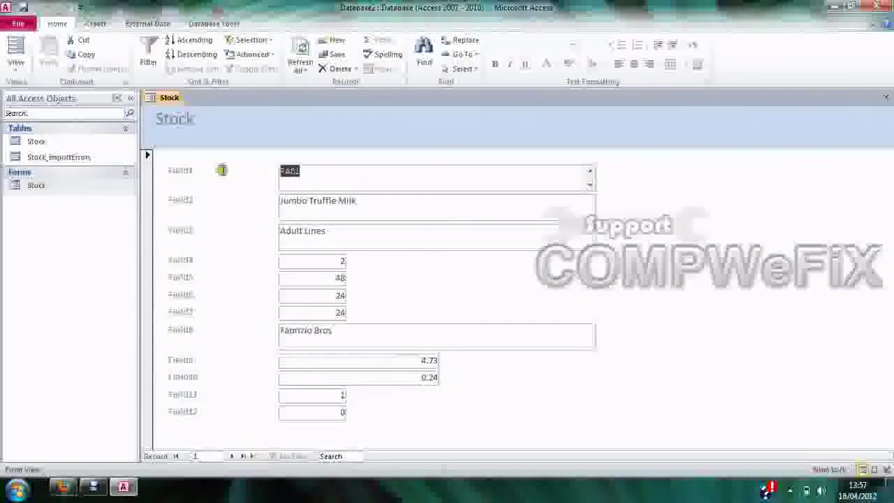
pyautogui.rightClick(43, 185)
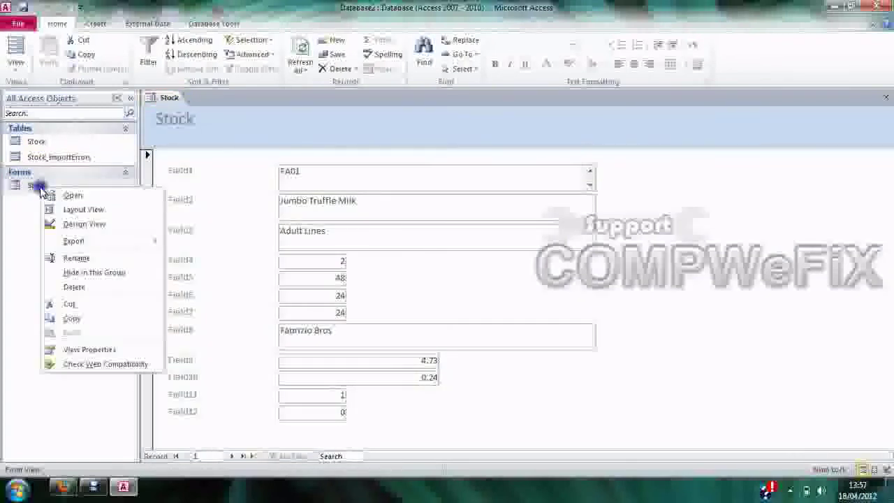
pyautogui.doubleClick(45, 141)
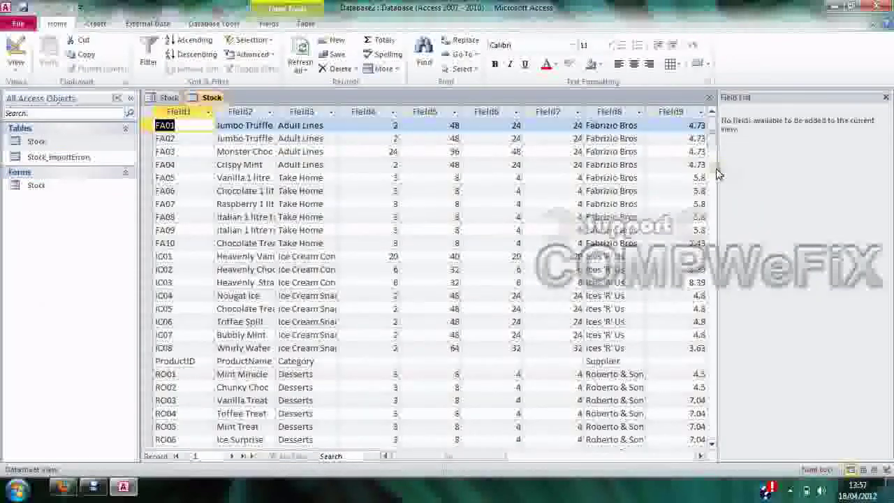
pyautogui.moveTo(719, 167); pyautogui.dragTo(810, 161)
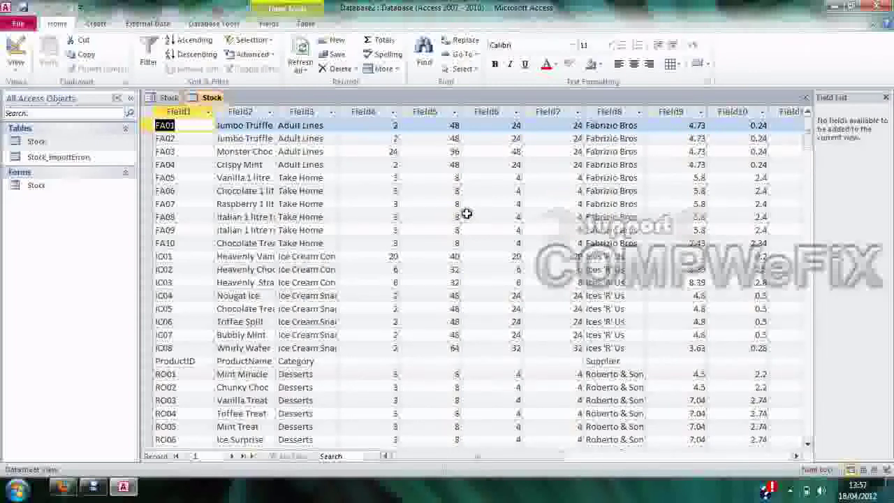
pyautogui.scroll(-3, 501, 166)
pyautogui.scroll(-3, 803, 194)
pyautogui.scroll(6, 795, 202)
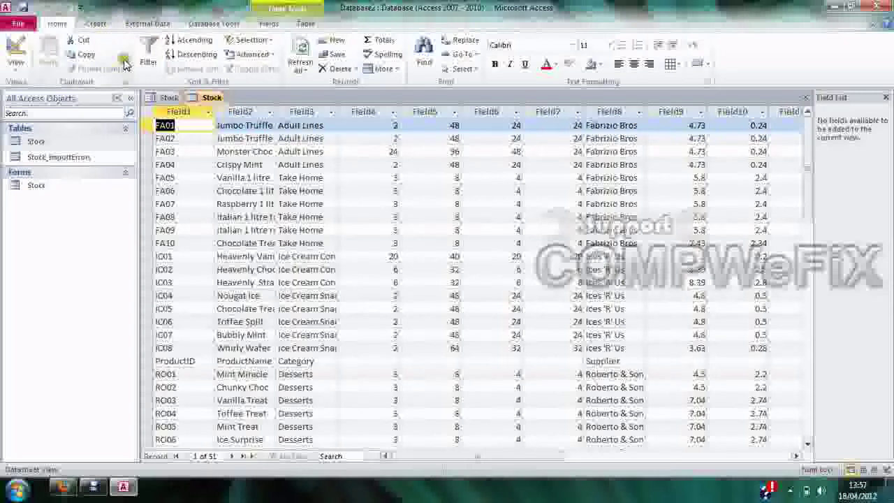
# Start the Form Wizard for the Stock table and move its dialog aside.
pyautogui.click(98, 24)
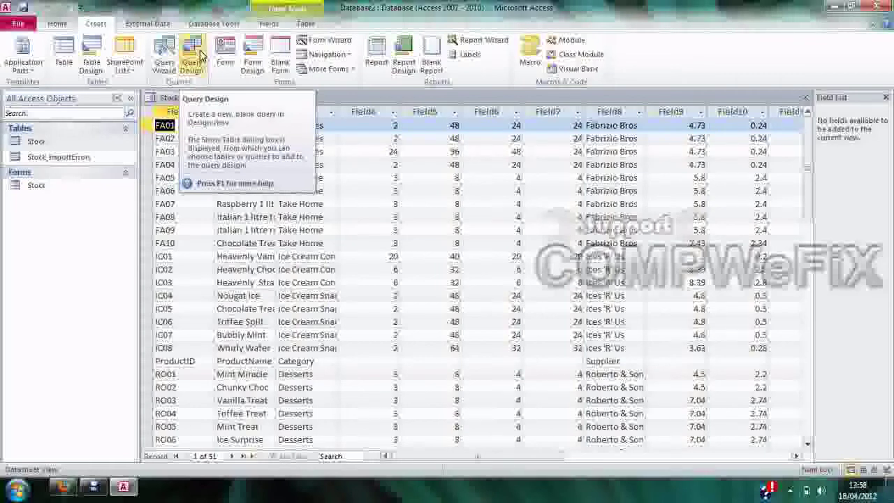
pyautogui.scroll(-1, 509, 76)
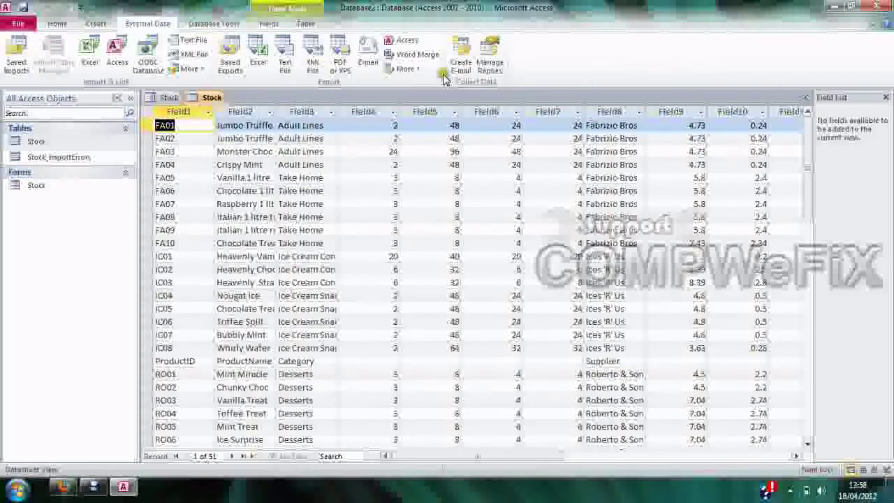
pyautogui.click(95, 23)
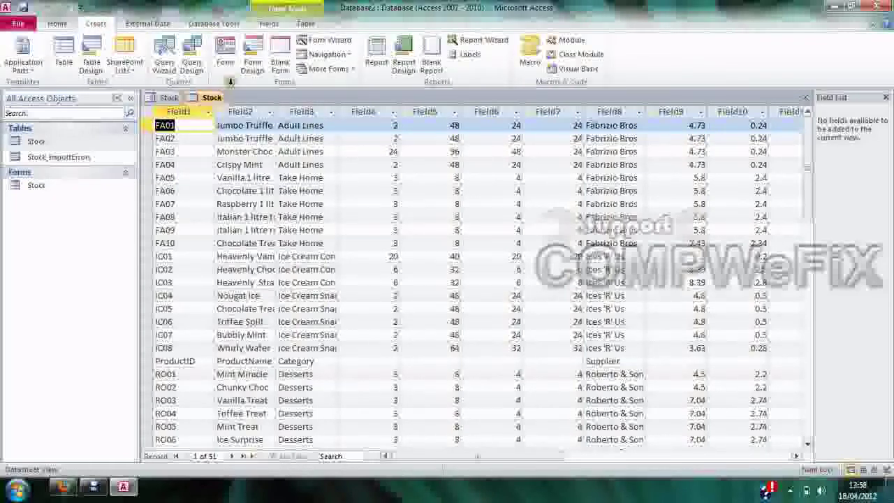
pyautogui.click(335, 43)
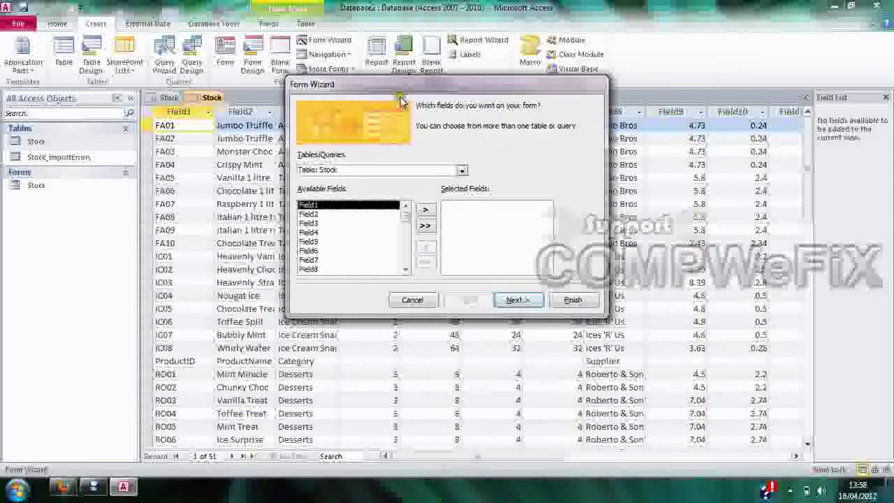
pyautogui.moveTo(401, 97); pyautogui.dragTo(332, 139)
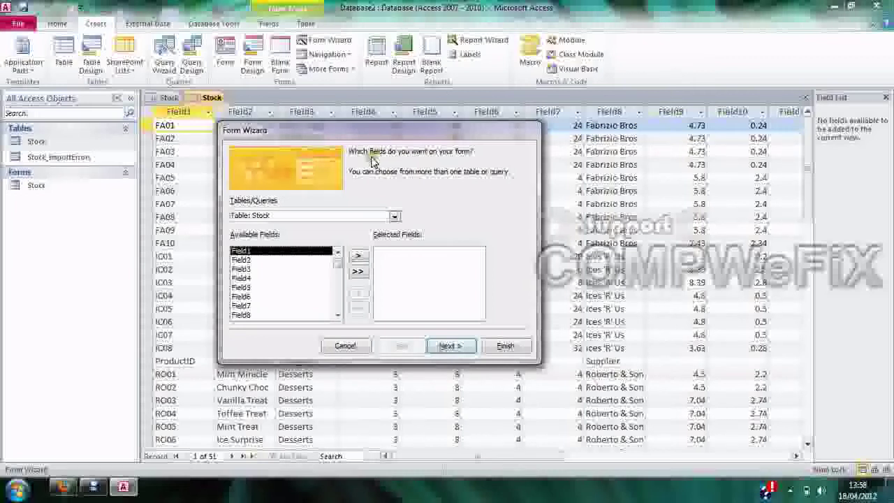
# Try to continue the Form Wizard with Field1 only highlighted among the available fields.
pyautogui.click(243, 269)
pyautogui.click(265, 296)
pyautogui.scroll(-2, 294, 301)
pyautogui.scroll(2, 309, 314)
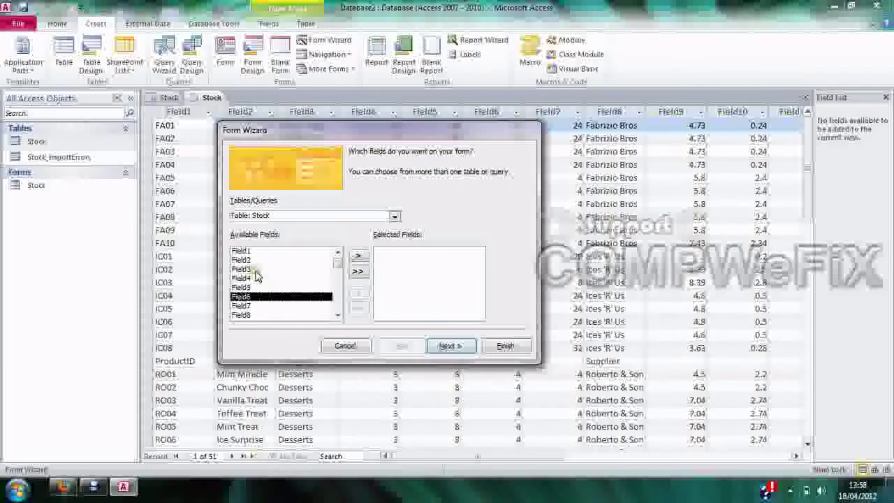
pyautogui.click(283, 252)
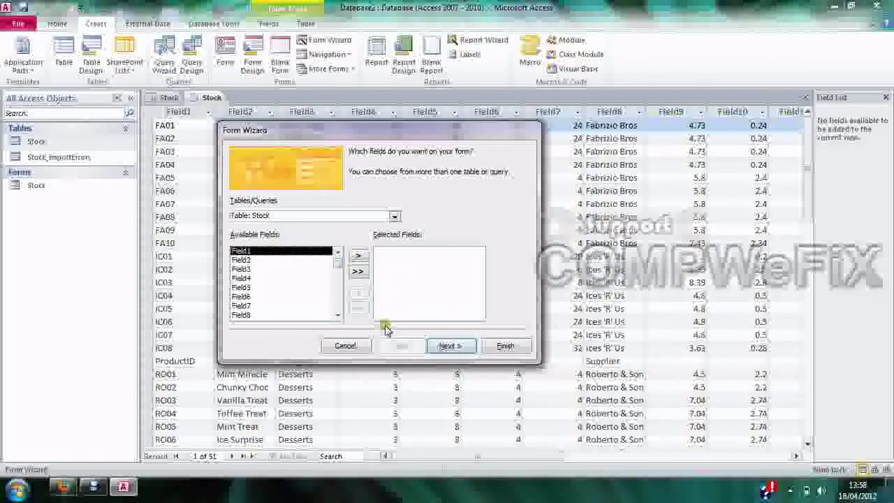
pyautogui.click(450, 349)
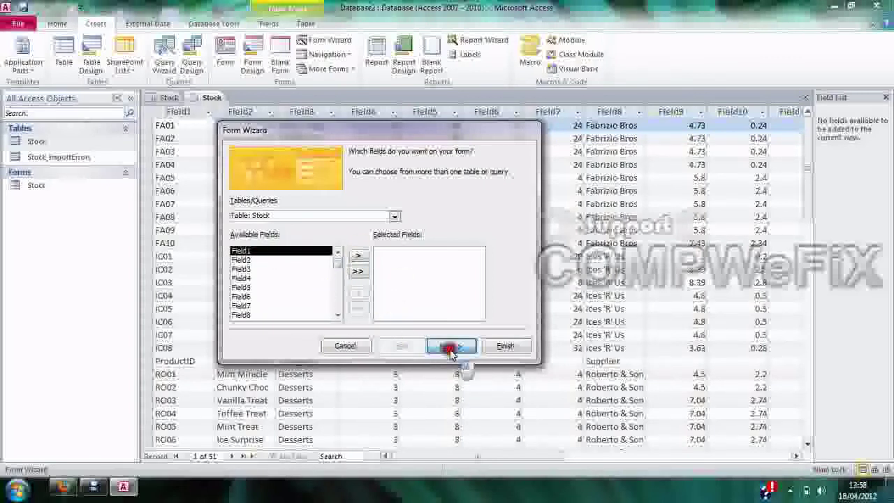
pyautogui.click(463, 279)
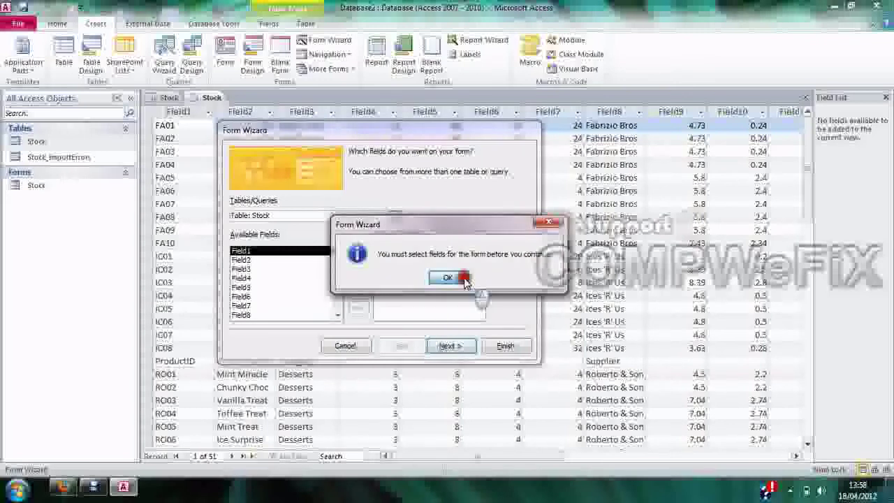
# Add Field1, Field2, Field3 and Field4 to the new form and keep the Columnar layout.
pyautogui.click(358, 255)
pyautogui.click(357, 256)
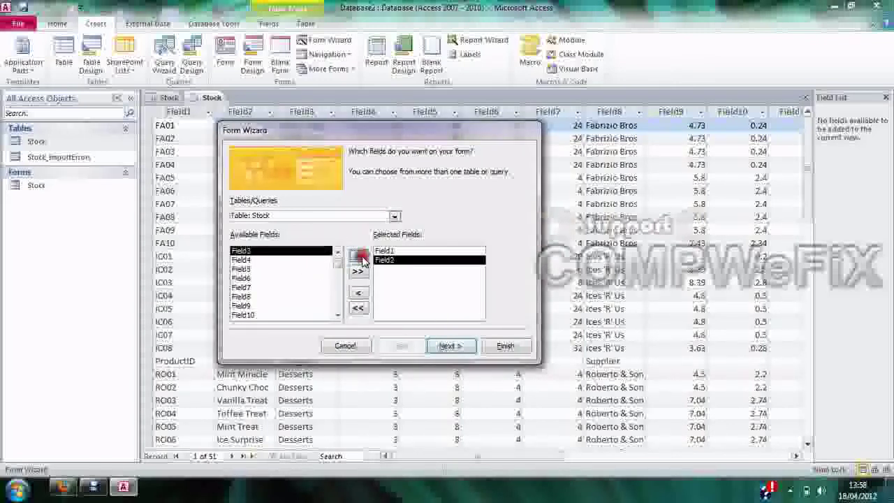
pyautogui.click(358, 256)
pyautogui.click(358, 257)
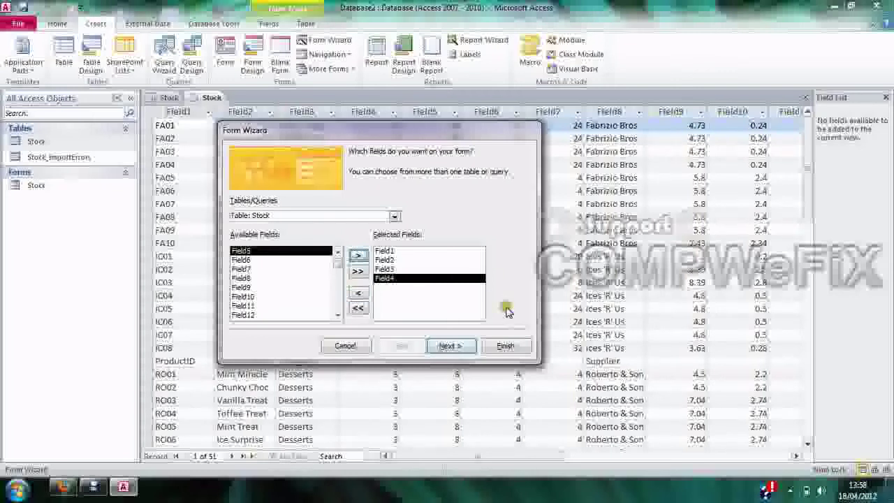
pyautogui.click(451, 345)
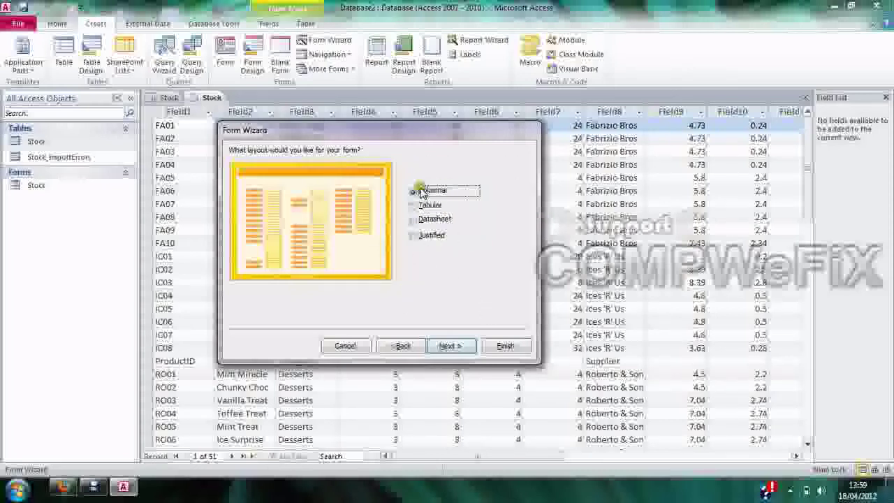
pyautogui.click(453, 346)
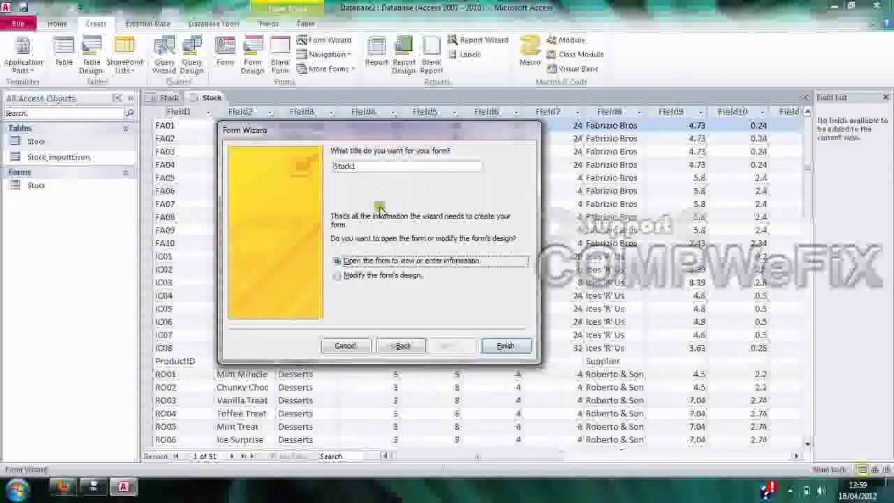
# Title the form mtform and finish the wizard with the option to modify the form's design.
pyautogui.doubleClick(334, 165)
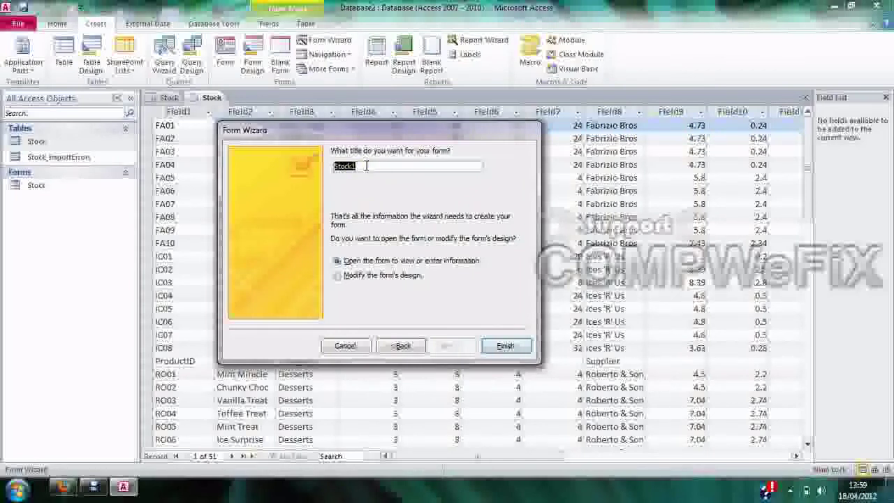
pyautogui.click(379, 300)
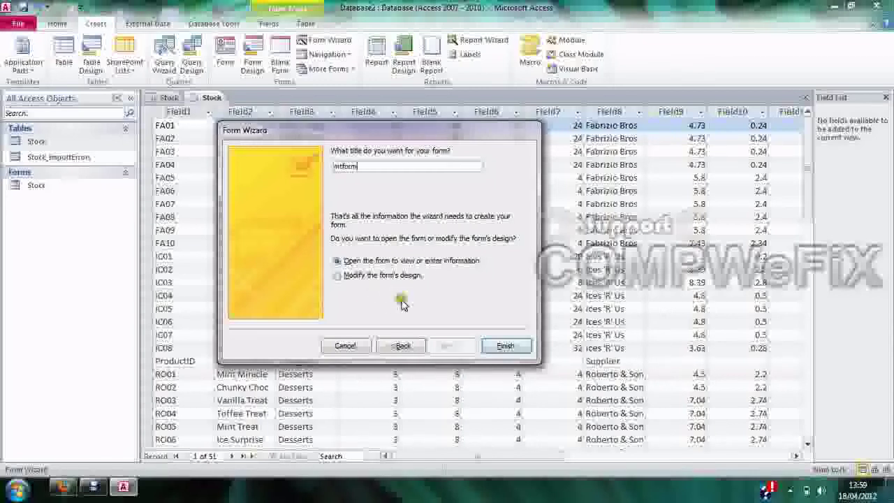
pyautogui.click(342, 276)
pyautogui.click(505, 347)
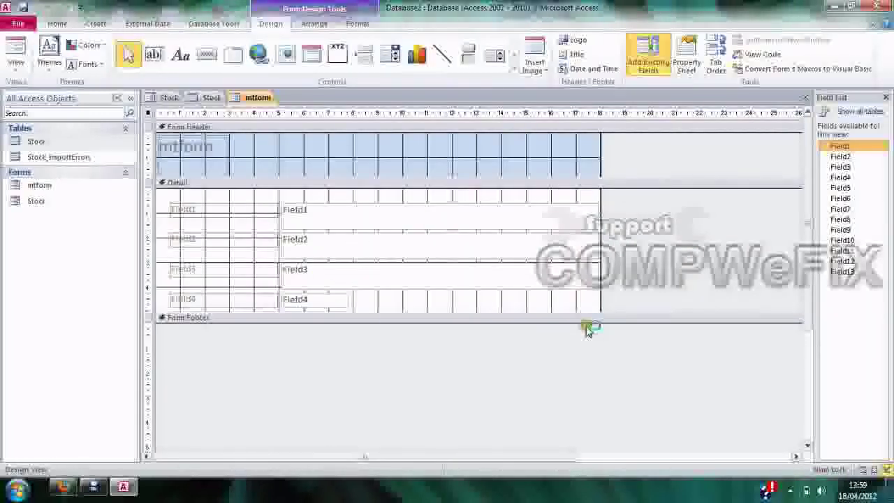
# Enlarge the Form Footer section and extend the Detail section to a height of about 8.5 cm.
pyautogui.moveTo(586, 321); pyautogui.dragTo(589, 429)
pyautogui.moveTo(374, 312); pyautogui.dragTo(380, 396)
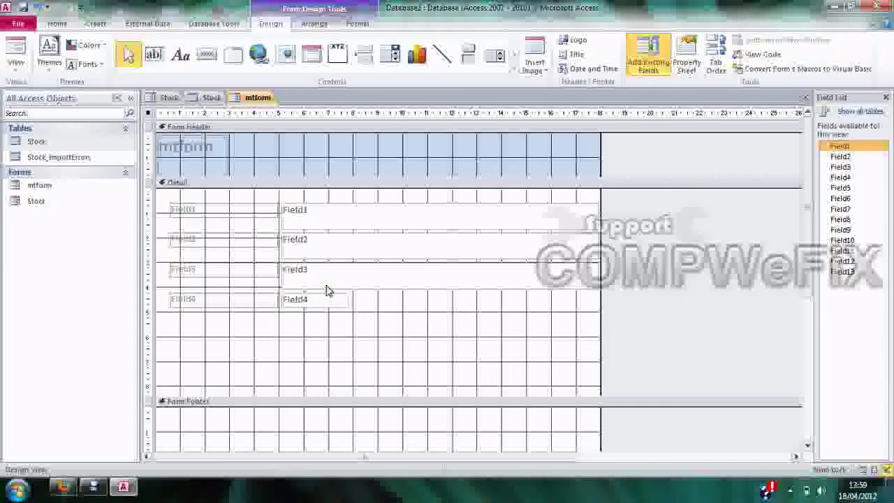
# Set the Form Header's fill colour to the standard dark blue.
pyautogui.click(296, 152)
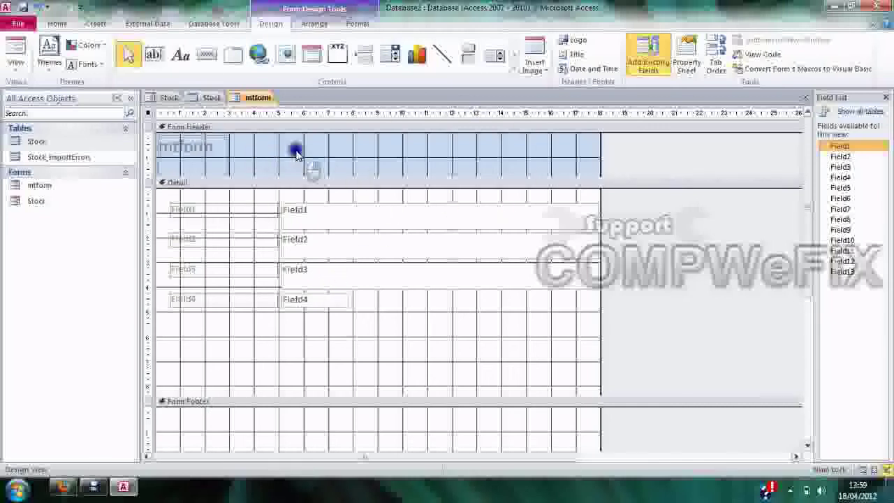
pyautogui.rightClick(296, 152)
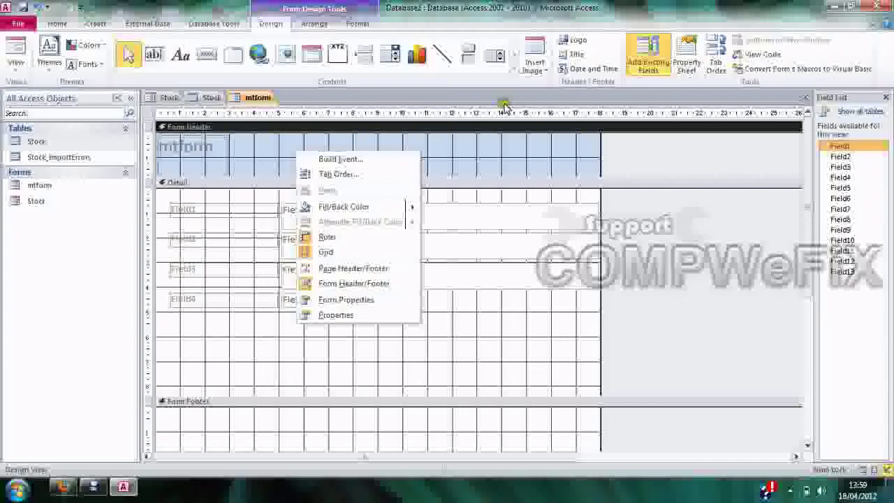
pyautogui.rightClick(446, 128)
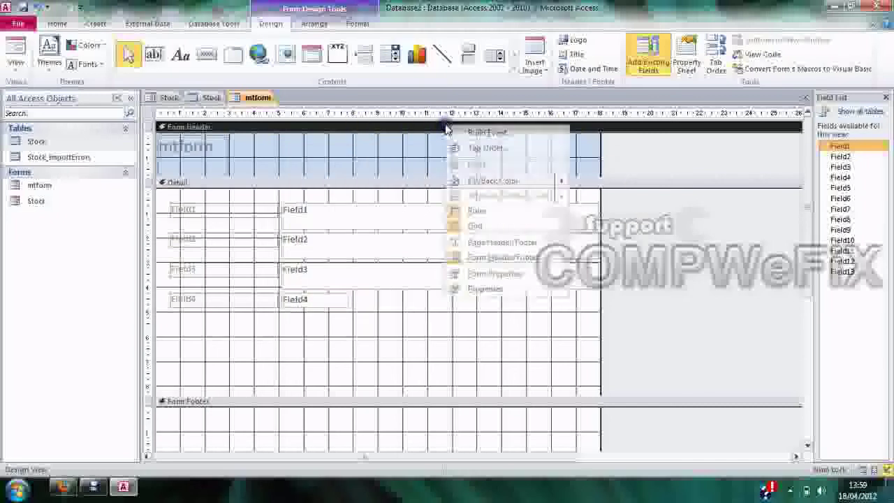
pyautogui.rightClick(397, 153)
pyautogui.moveTo(514, 208)
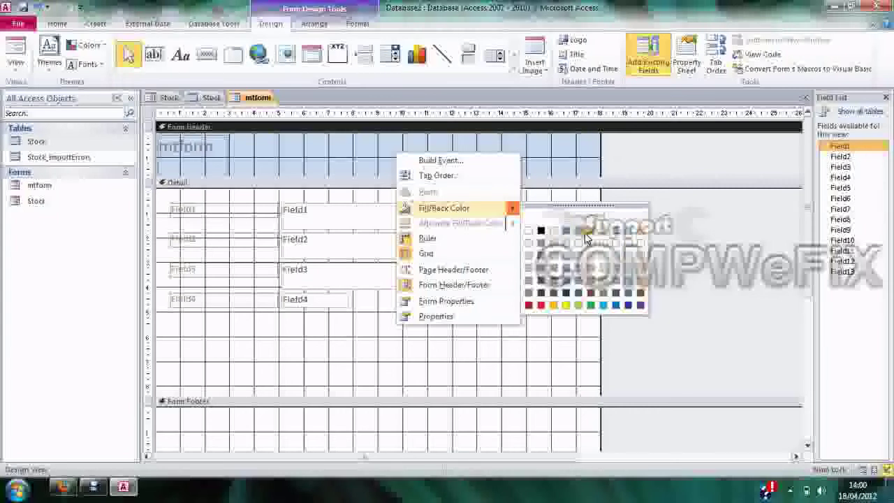
pyautogui.click(628, 305)
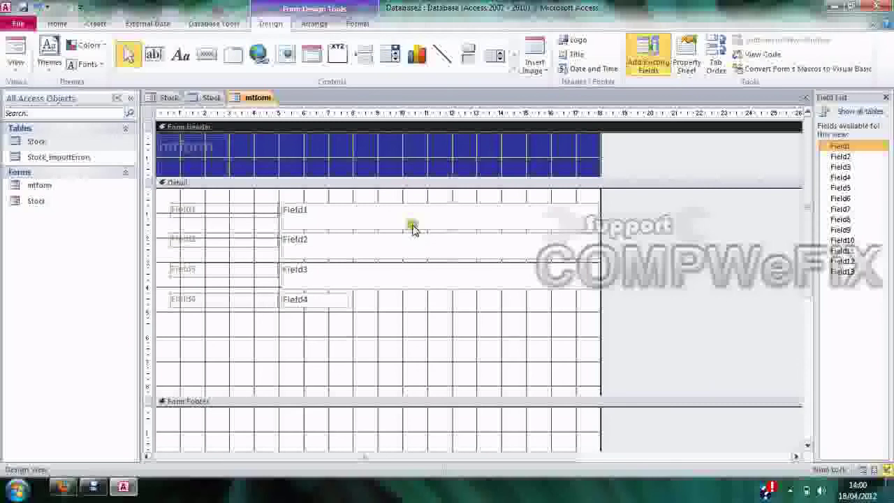
# Set the Detail section's fill colour to a light grey.
pyautogui.rightClick(429, 333)
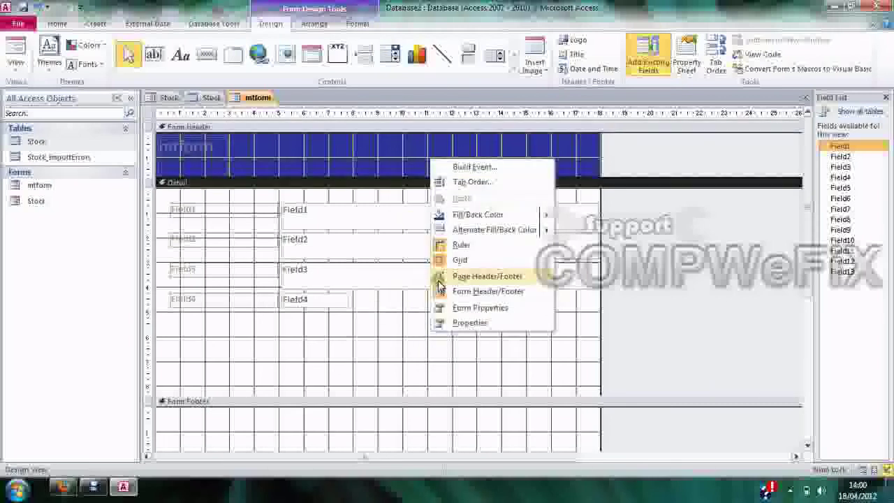
pyautogui.moveTo(553, 222)
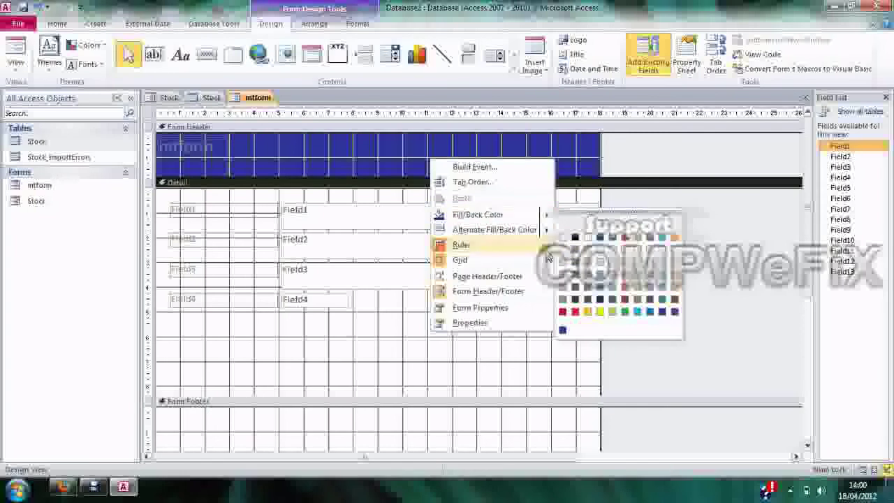
pyautogui.click(559, 256)
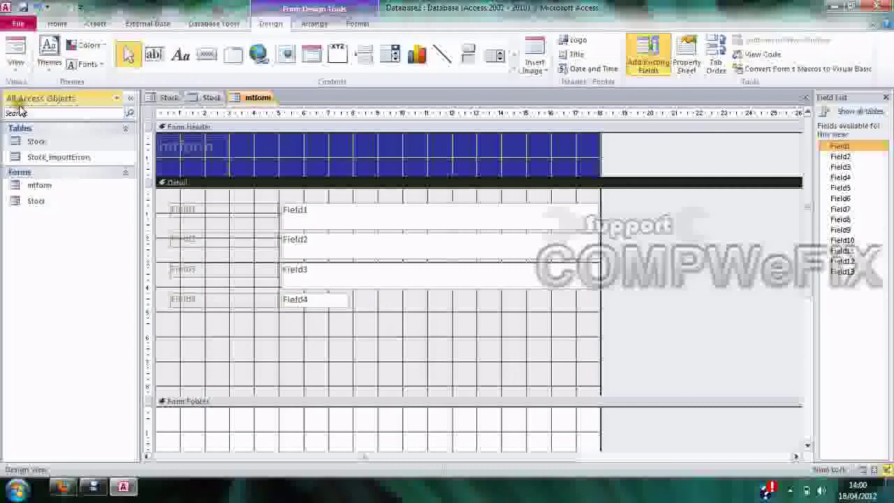
# Switch mtform to Form View and check the recoloured form with its first record.
pyautogui.click(16, 49)
pyautogui.click(292, 331)
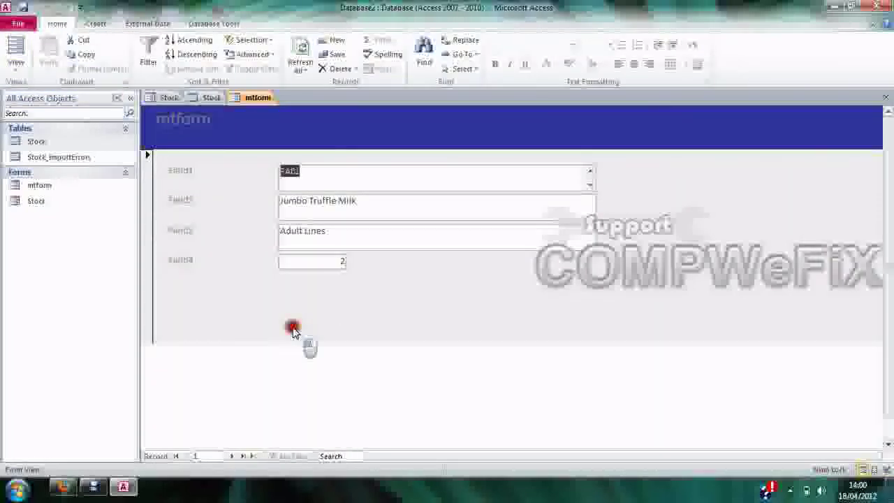
pyautogui.click(185, 172)
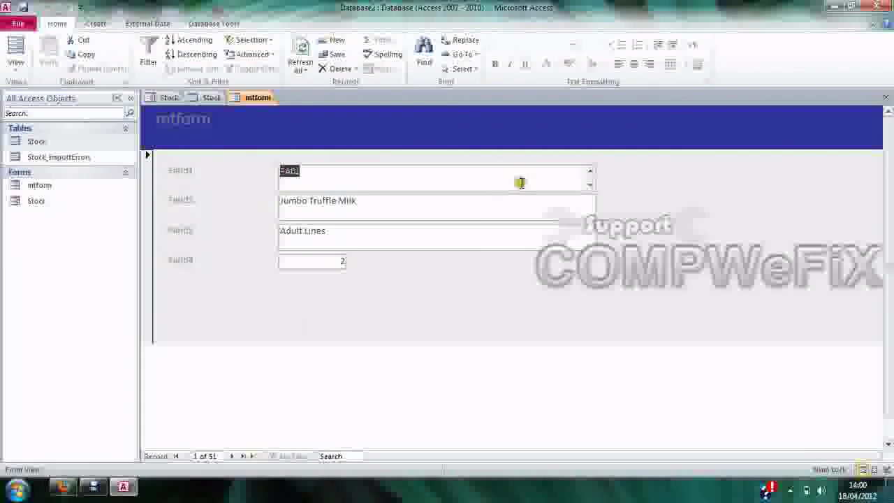
# Examine the field labels and text boxes of the first record in mtform.
pyautogui.click(371, 211)
pyautogui.click(222, 239)
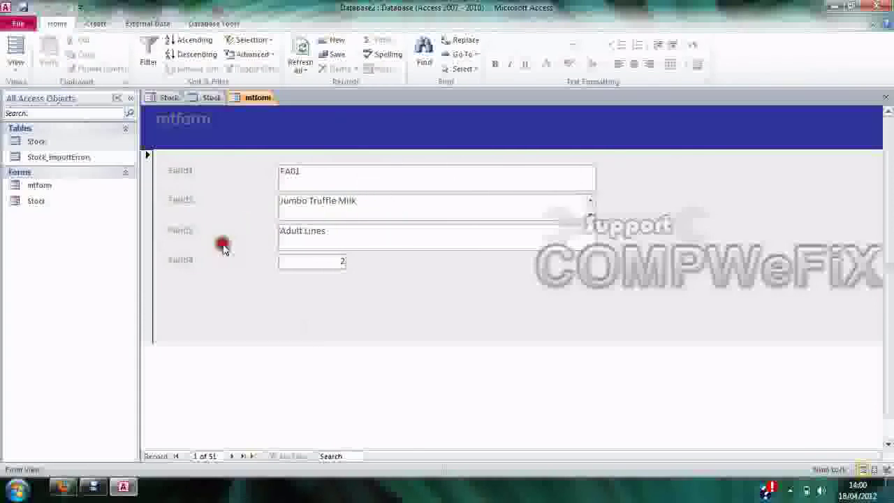
pyautogui.click(351, 243)
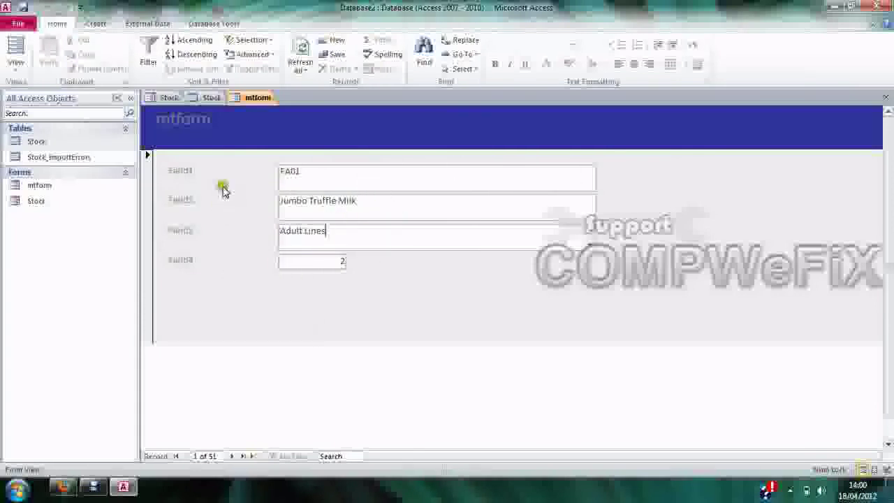
pyautogui.click(194, 172)
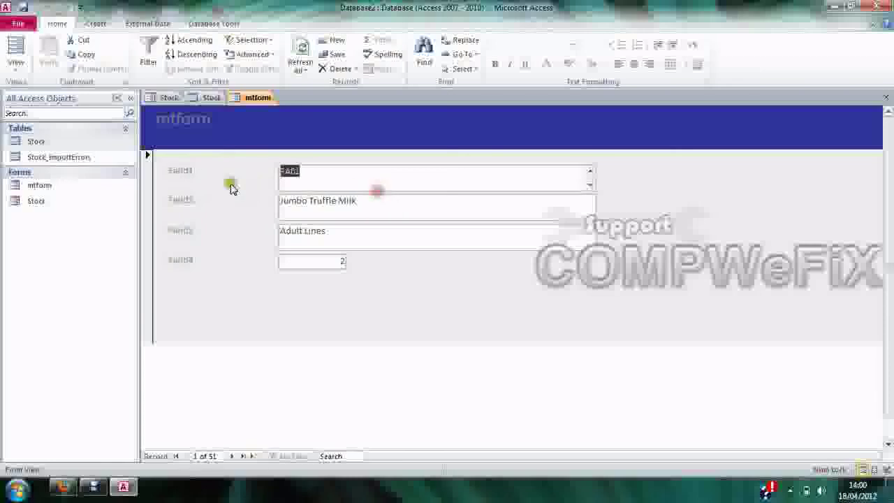
pyautogui.click(190, 176)
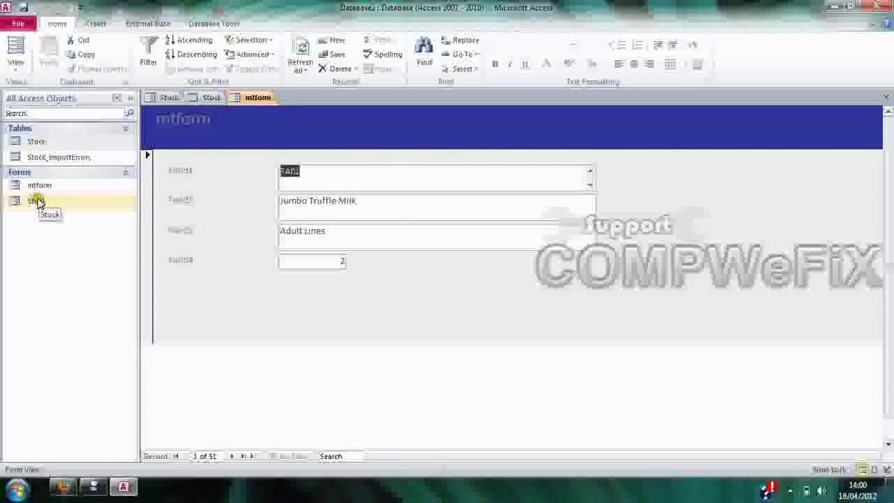
# Open the Stock table and inspect its column headings, selecting the Field3 column.
pyautogui.doubleClick(36, 141)
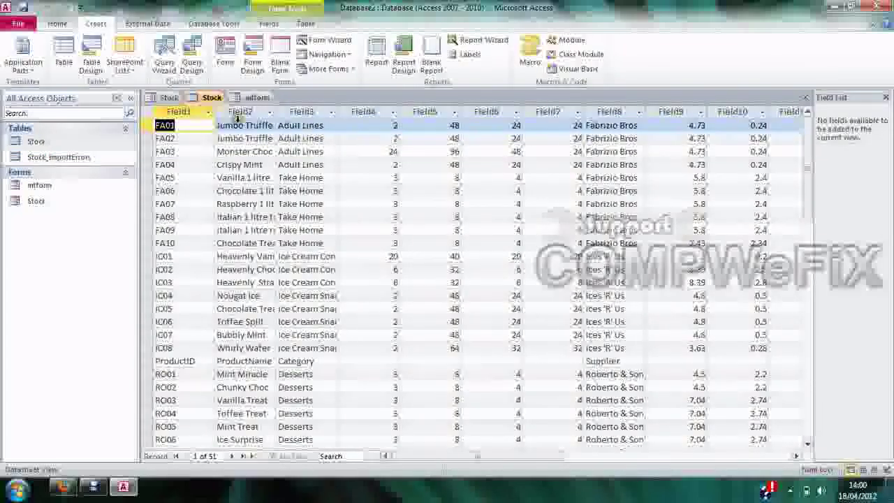
pyautogui.click(331, 112)
pyautogui.click(366, 114)
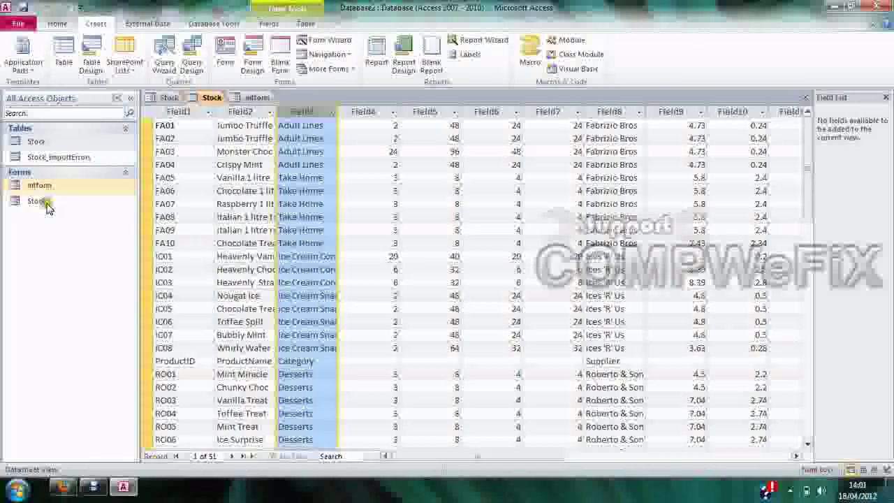
# Return to the mtform form and go through its Field1 to Field4 labels, comparing them with the Stock table's headings.
pyautogui.doubleClick(39, 185)
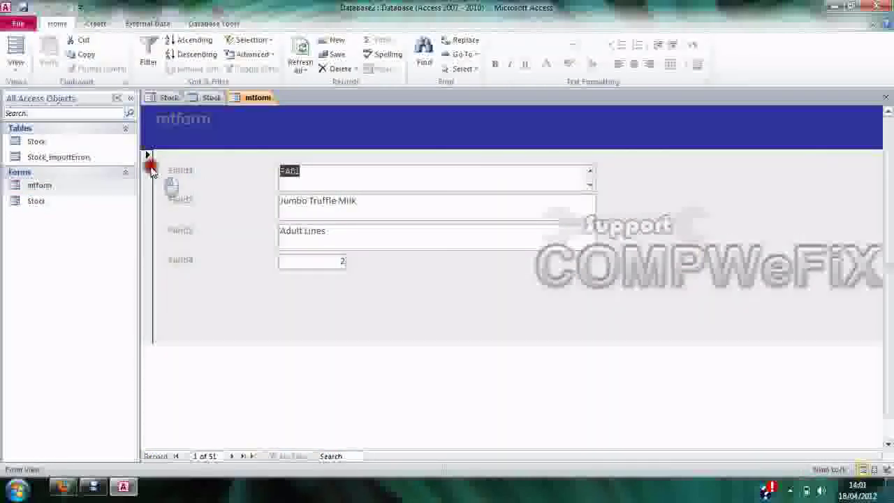
pyautogui.click(152, 197)
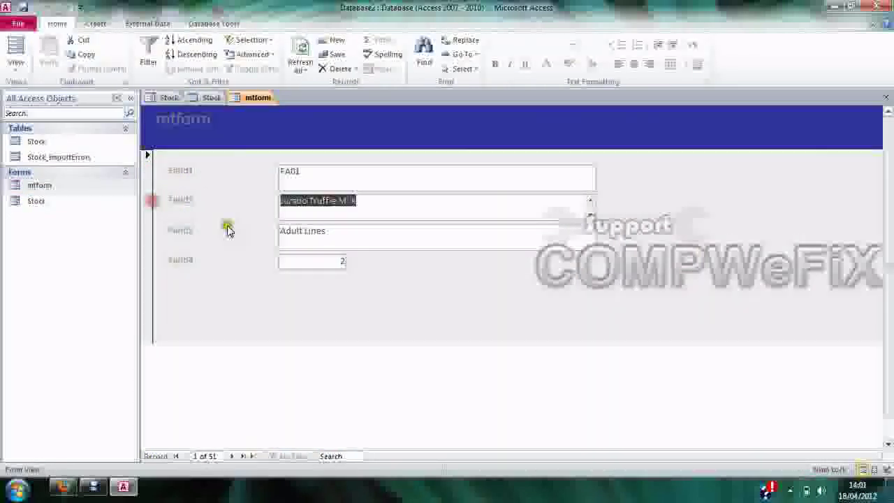
pyautogui.click(154, 237)
pyautogui.click(183, 260)
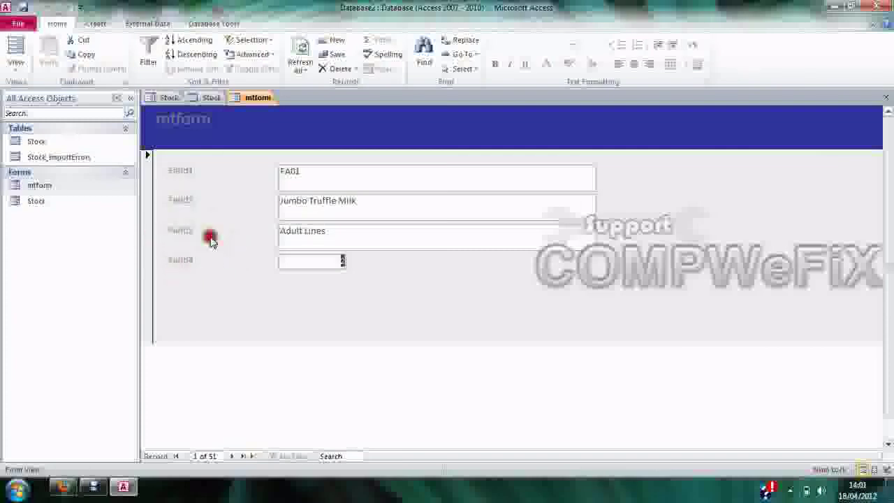
pyautogui.click(182, 173)
pyautogui.click(171, 202)
pyautogui.click(183, 232)
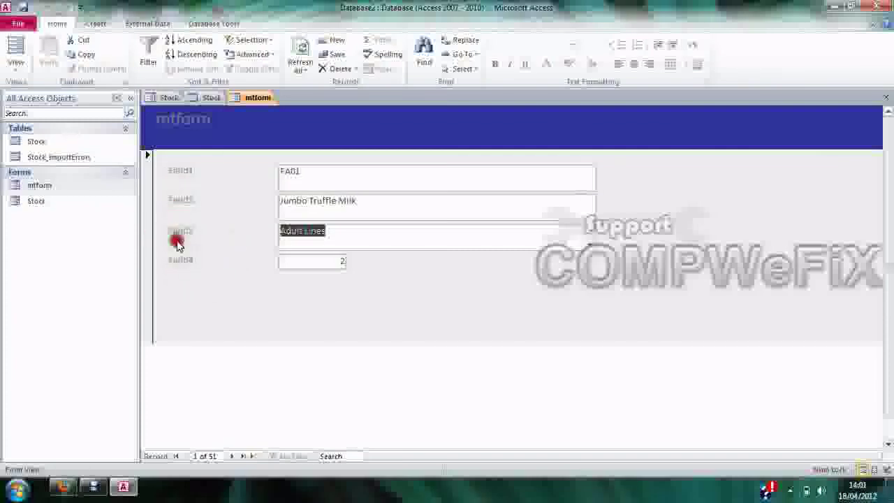
pyautogui.click(190, 263)
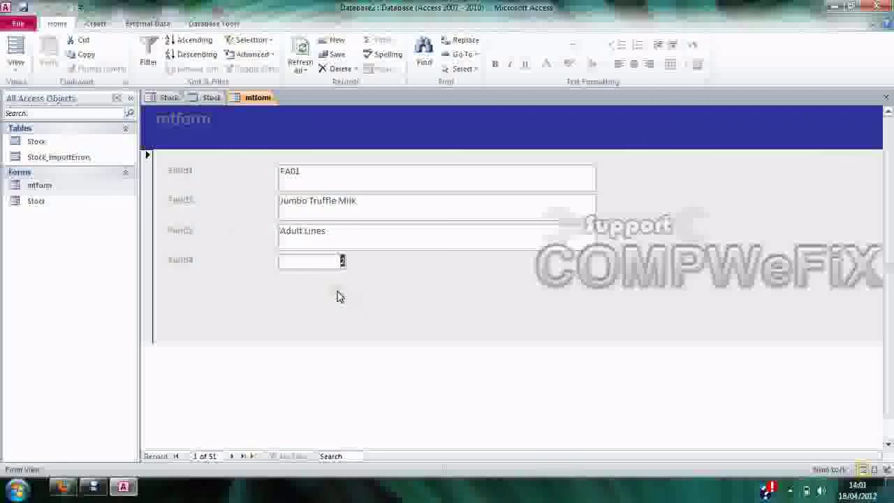